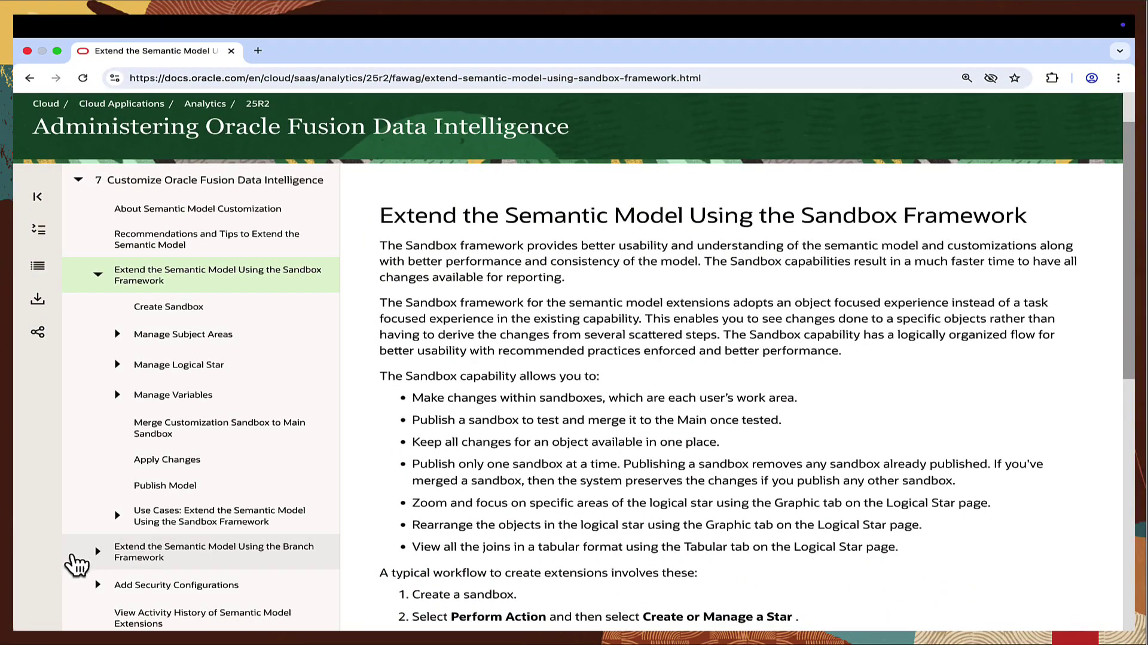
Expand 'Extend the Semantic Model Using the Branch Framework' in the Help Center contents
scroll(87, 575, "down", 3)
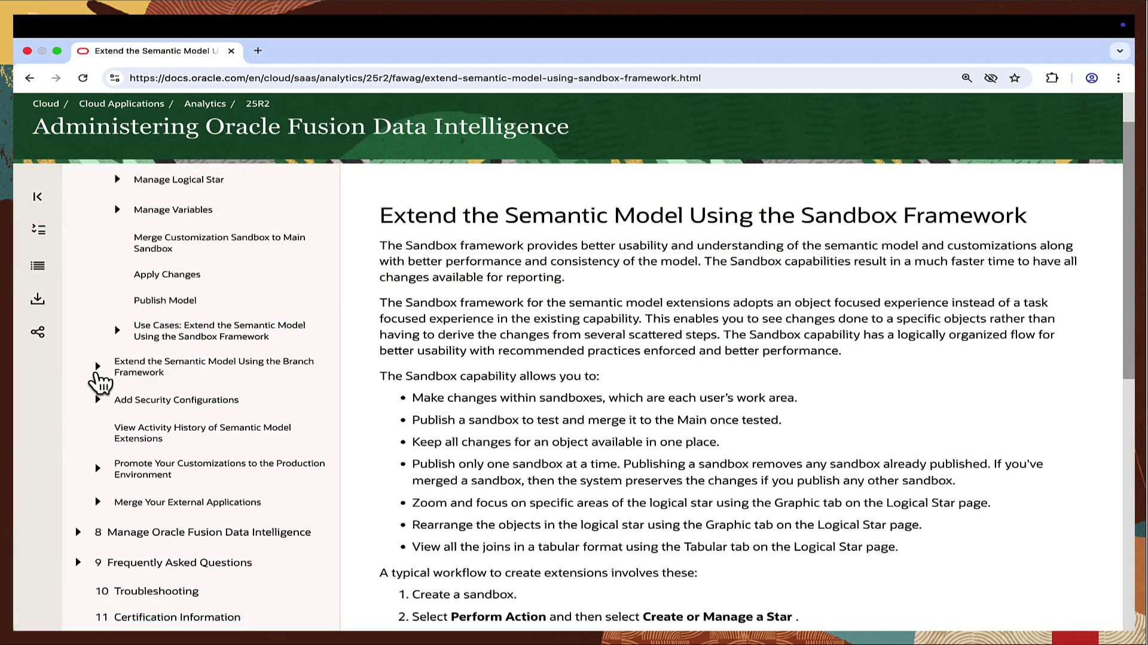
left_click(97, 372)
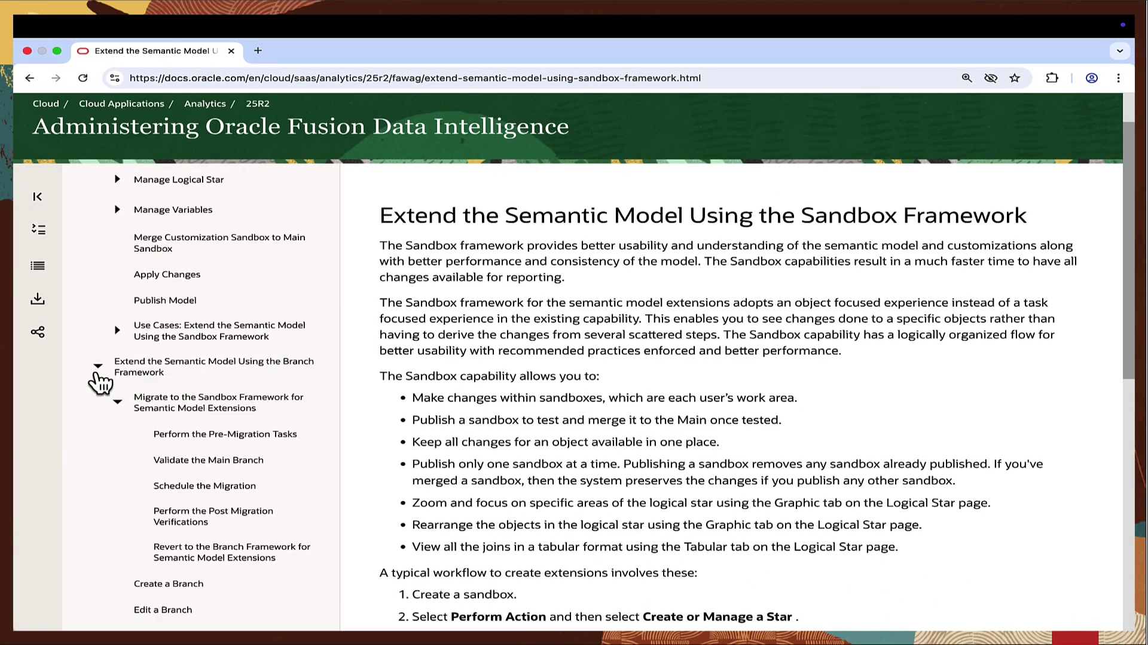
Open 'Migrate to the Sandbox Framework for Semantic Model Extensions', then its 'Perform the Pre-Migration Tasks' topic
left_click(159, 410)
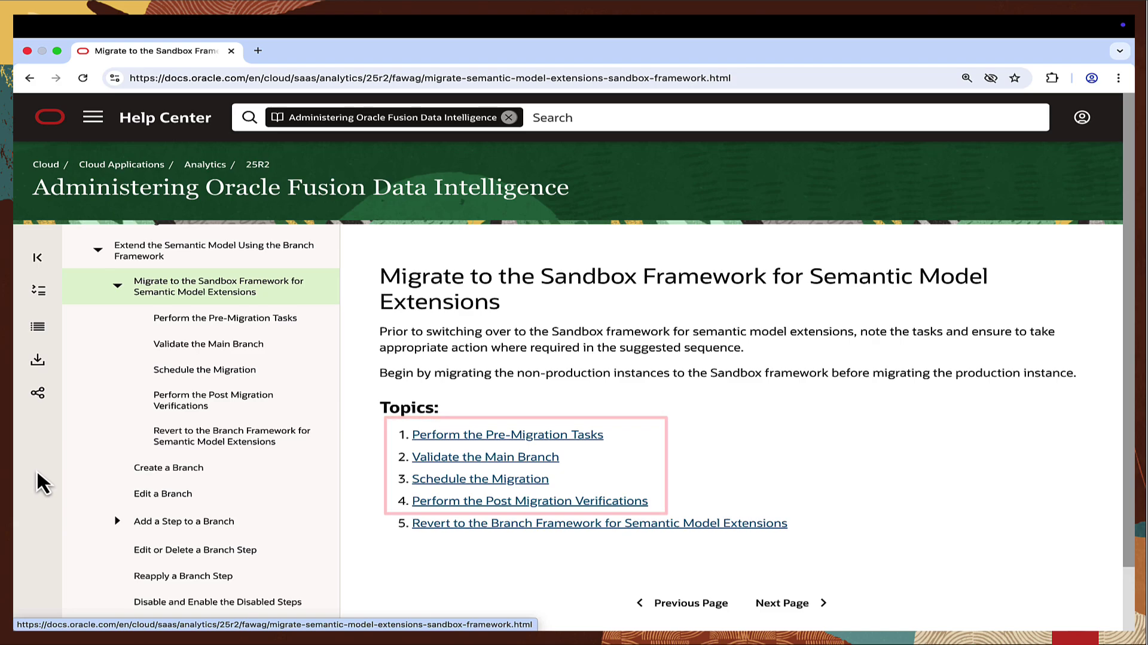
left_click(547, 437)
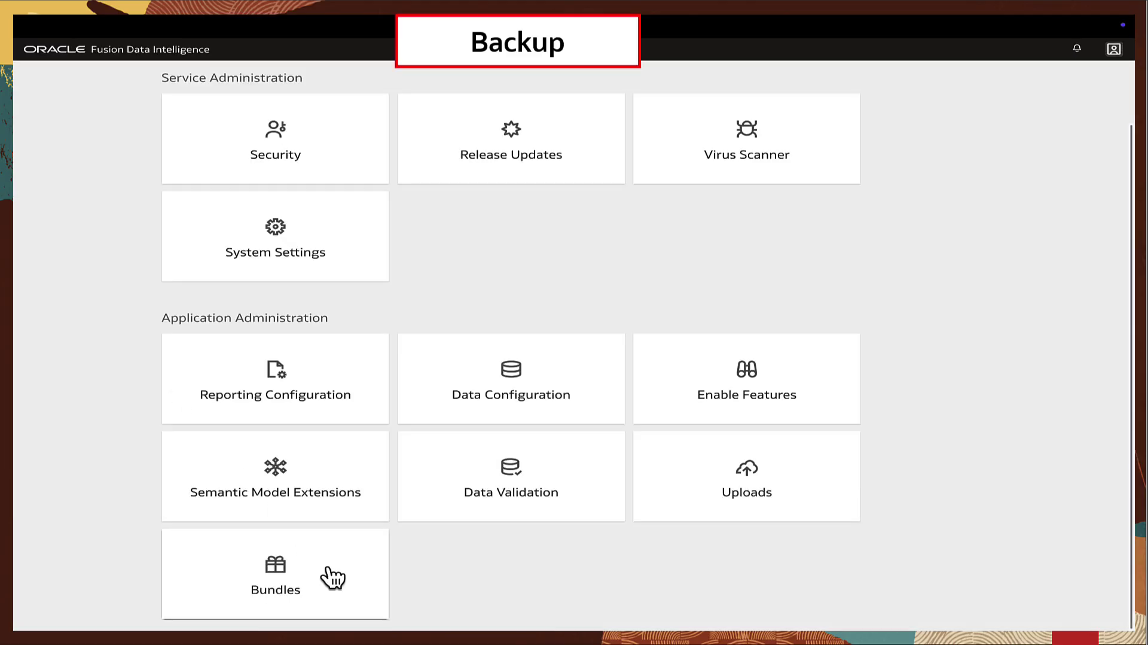
Create a Bundle_PreMigration semantic extensions bundle including all extensions, save it, and generate it
left_click(333, 577)
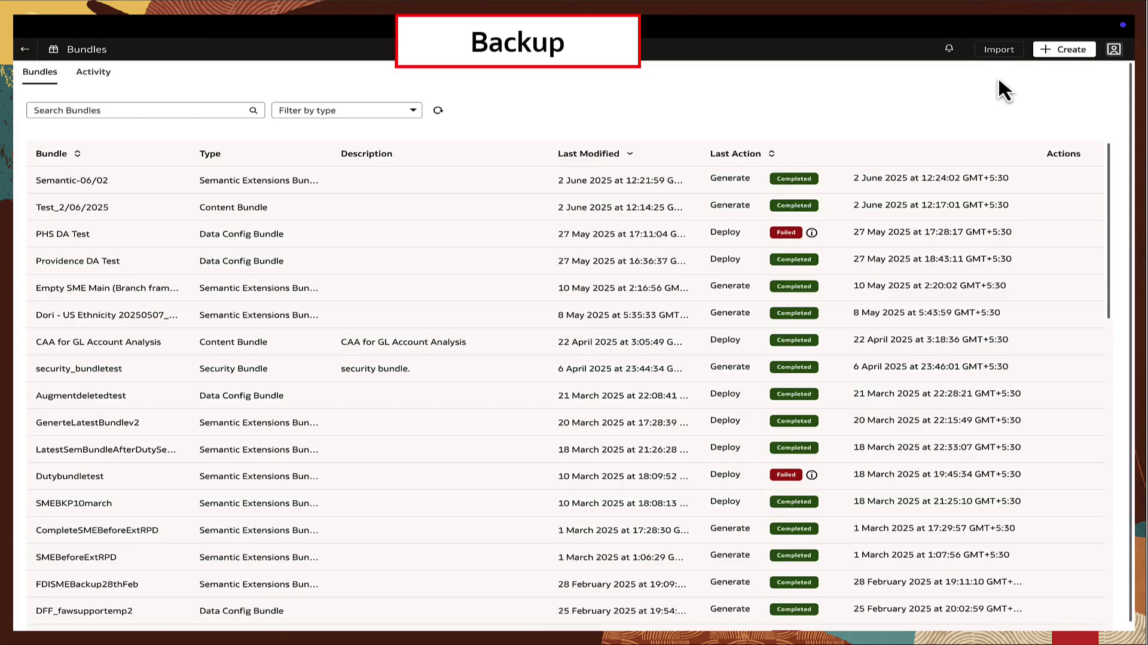
left_click(1062, 49)
left_click(1013, 173)
type("Bundle_PreMigration")
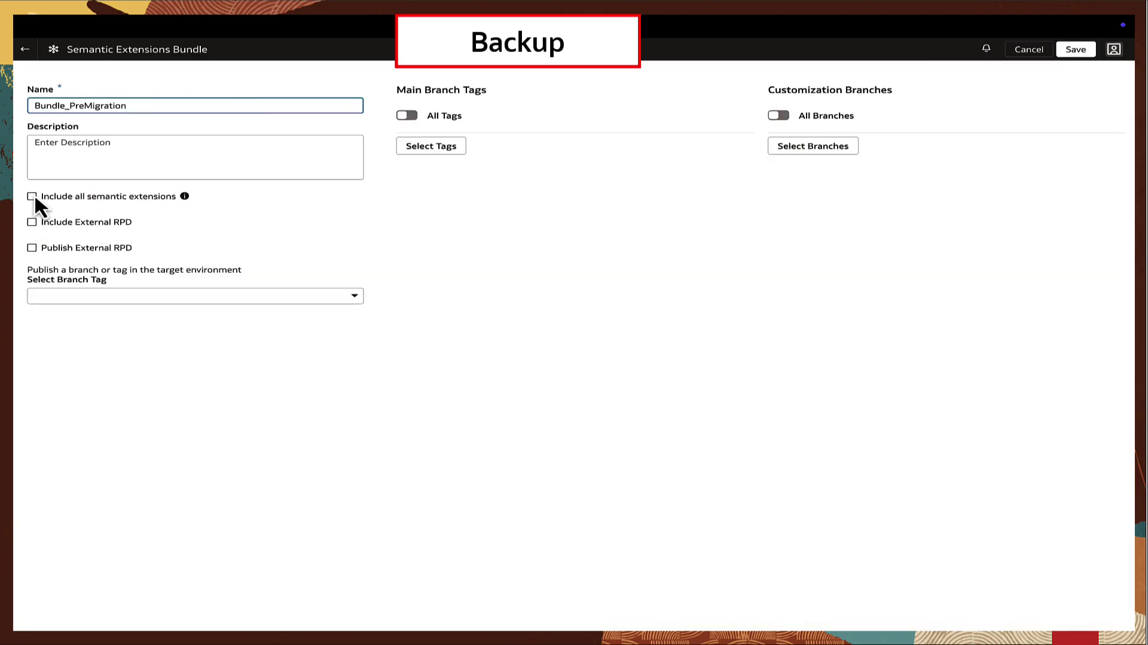
left_click(32, 196)
left_click(1076, 49)
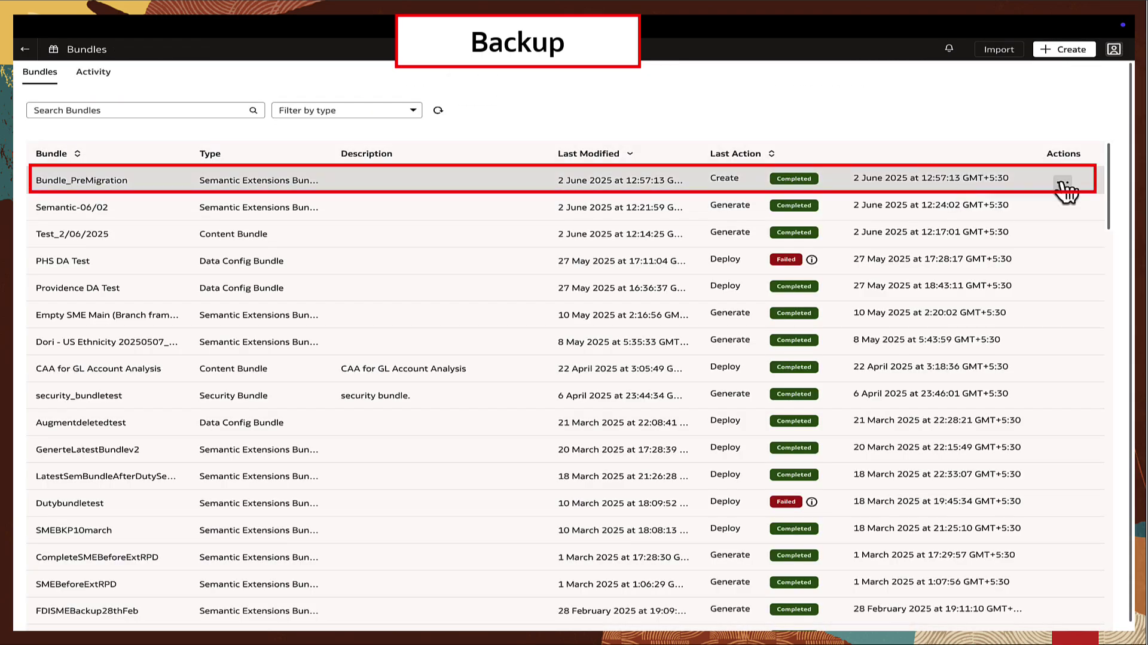
left_click(1063, 181)
left_click(1026, 204)
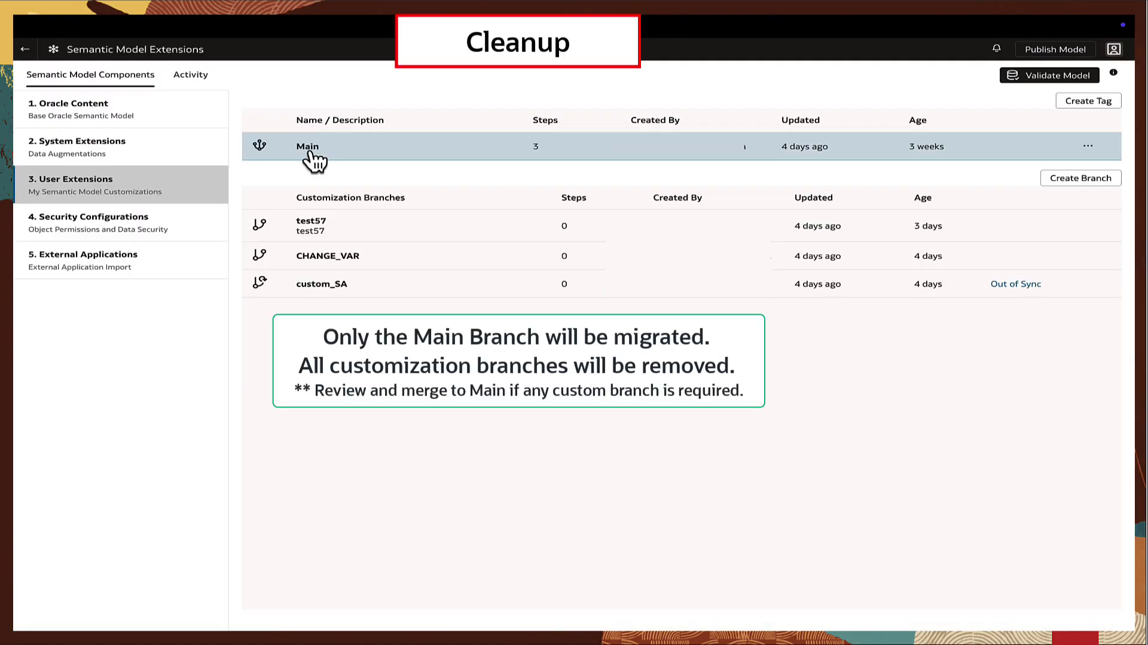
Review the steps of the Main branch
left_click(309, 147)
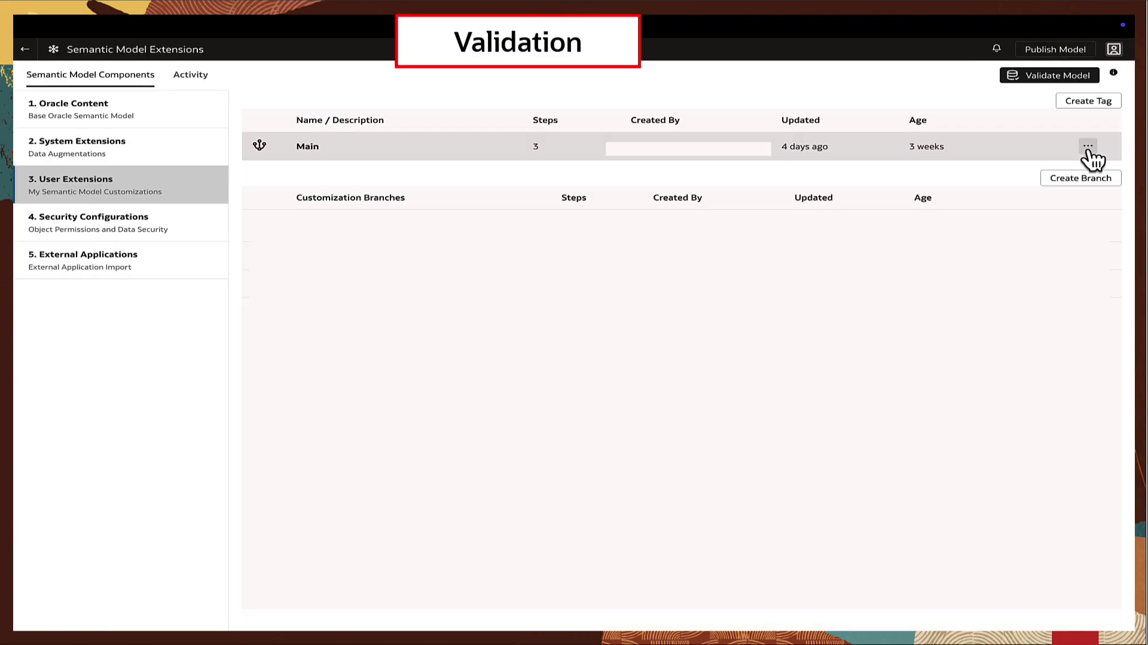
Validate the Main branch, confirm it in Activity, and download the mainbranchvalidation.csv report
left_click(1088, 153)
left_click(1049, 181)
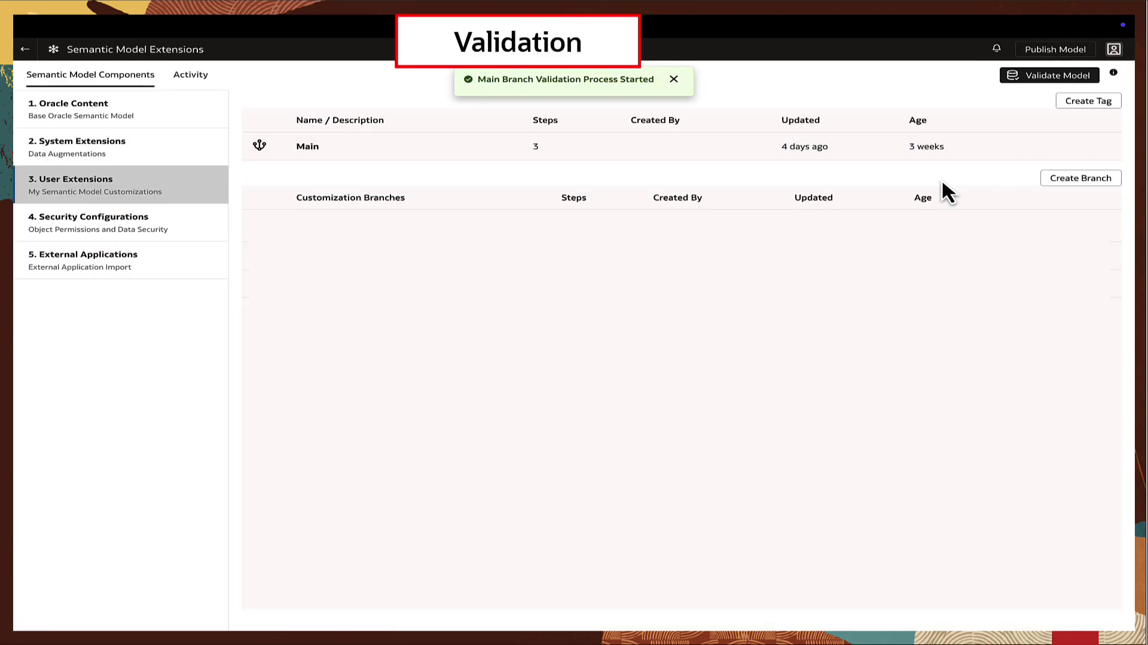
left_click(199, 85)
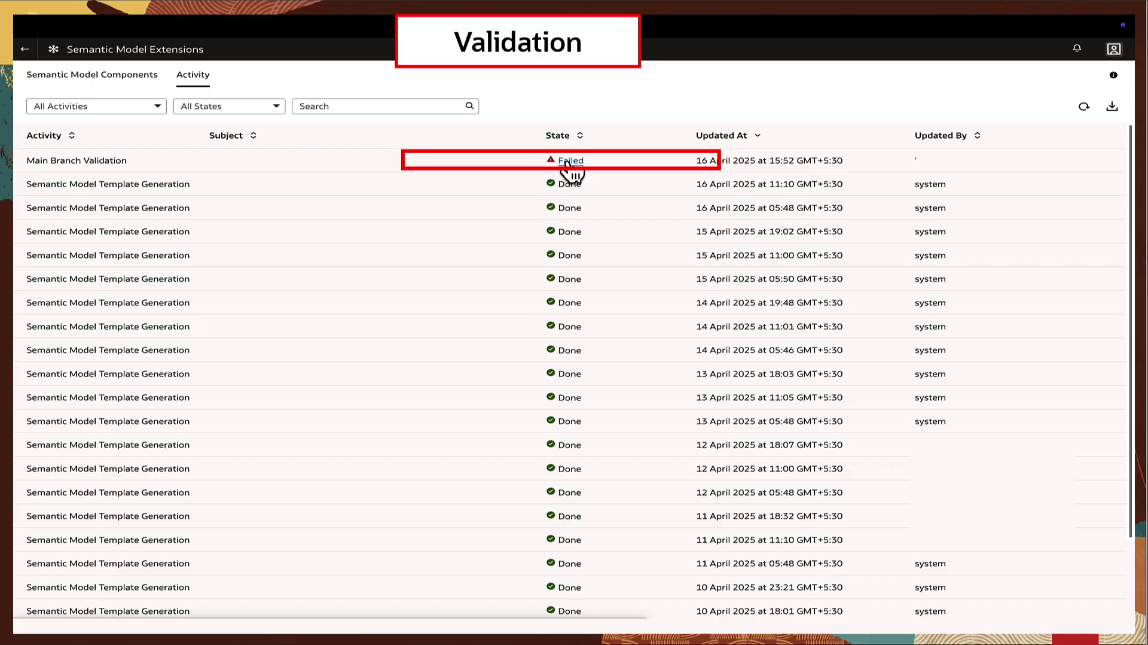
left_click(70, 88)
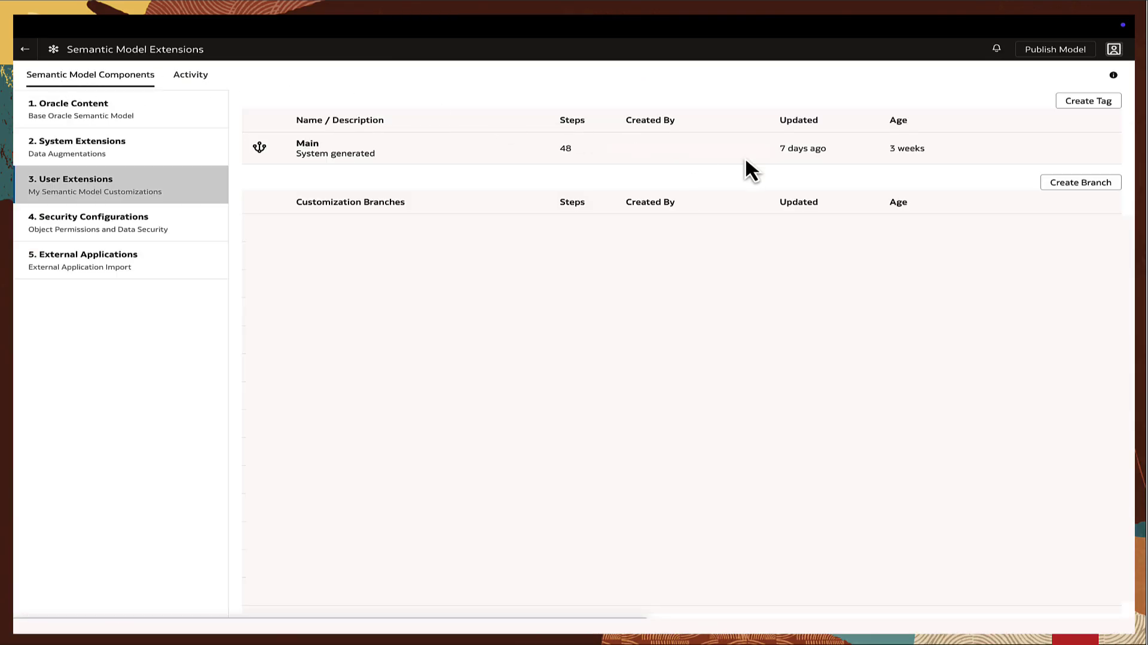
left_click(1104, 148)
left_click(1083, 204)
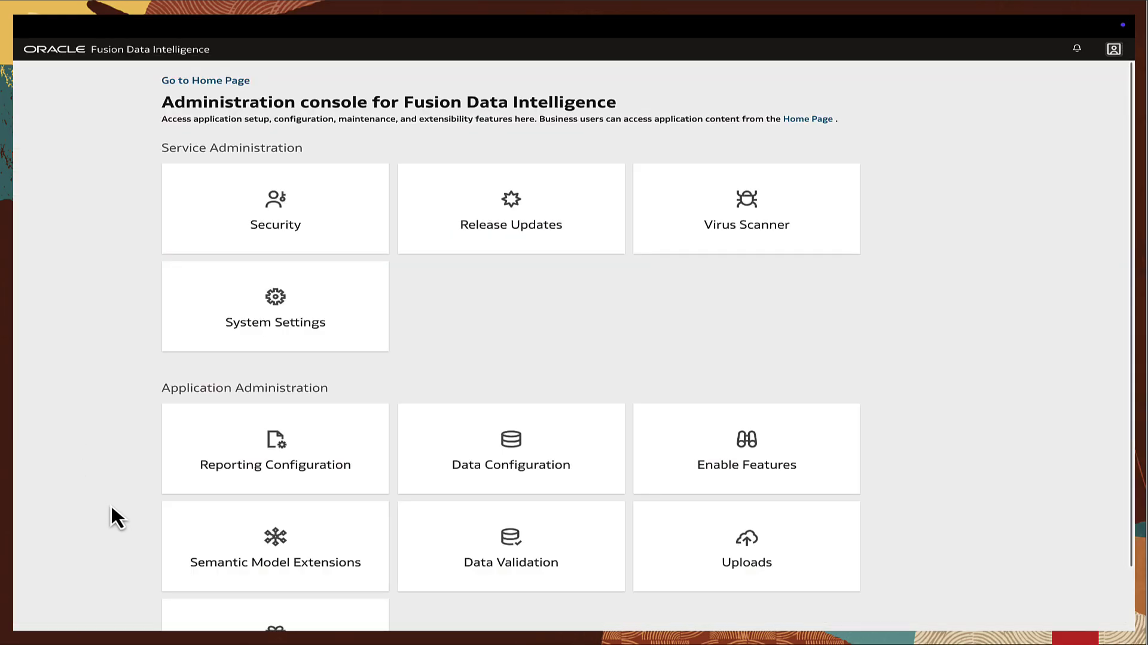
From the Semantic Model Extensions banner, open the Migrate scheduling dialog and its Date calendar
scroll(110, 502, "down", 1)
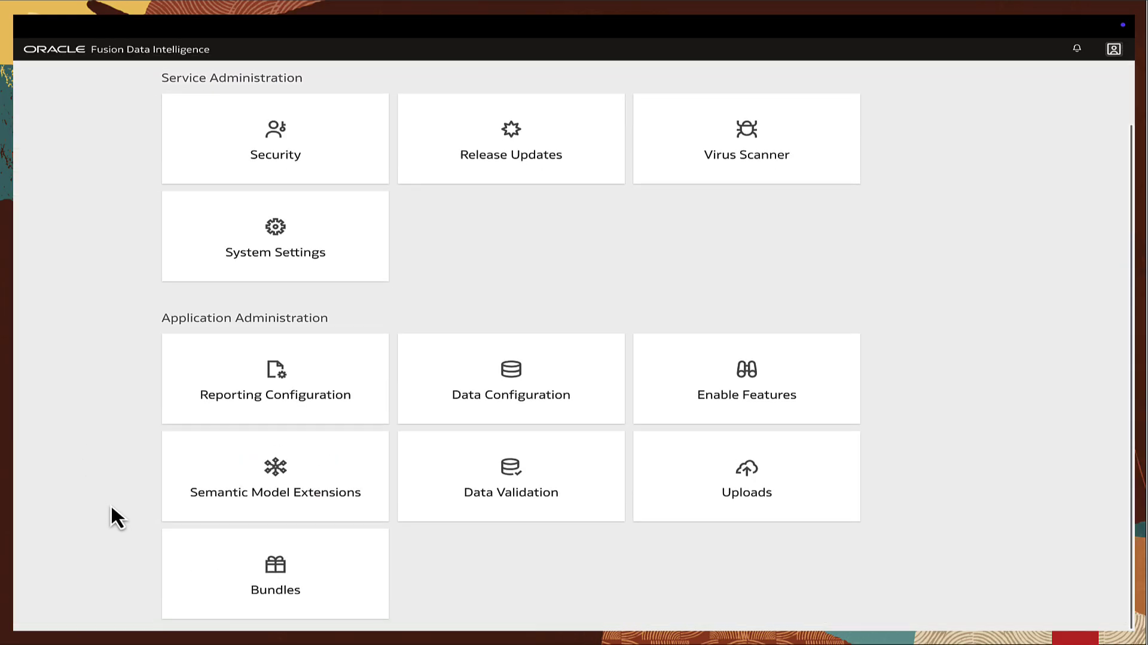
left_click(222, 472)
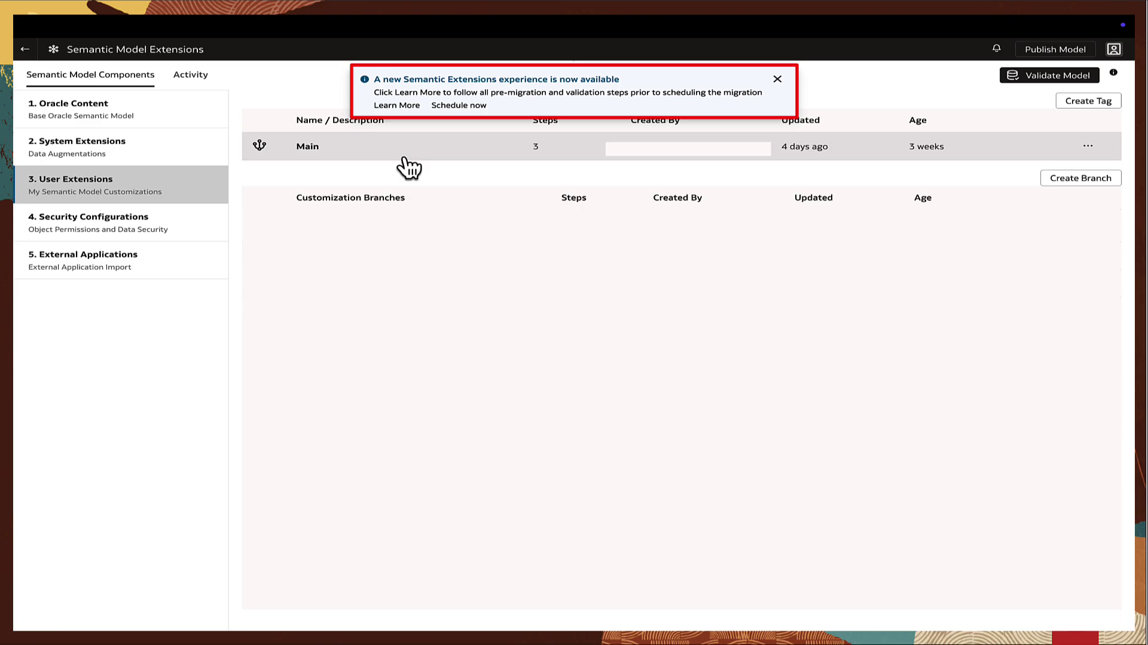
left_click(398, 106)
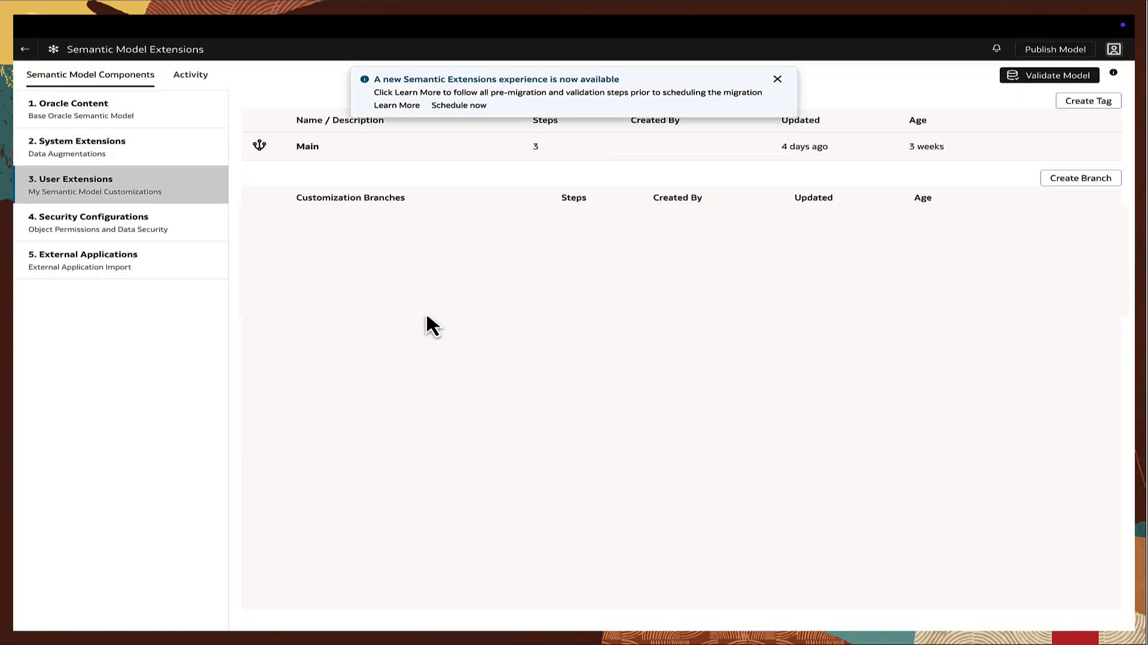
left_click(469, 112)
left_click(614, 283)
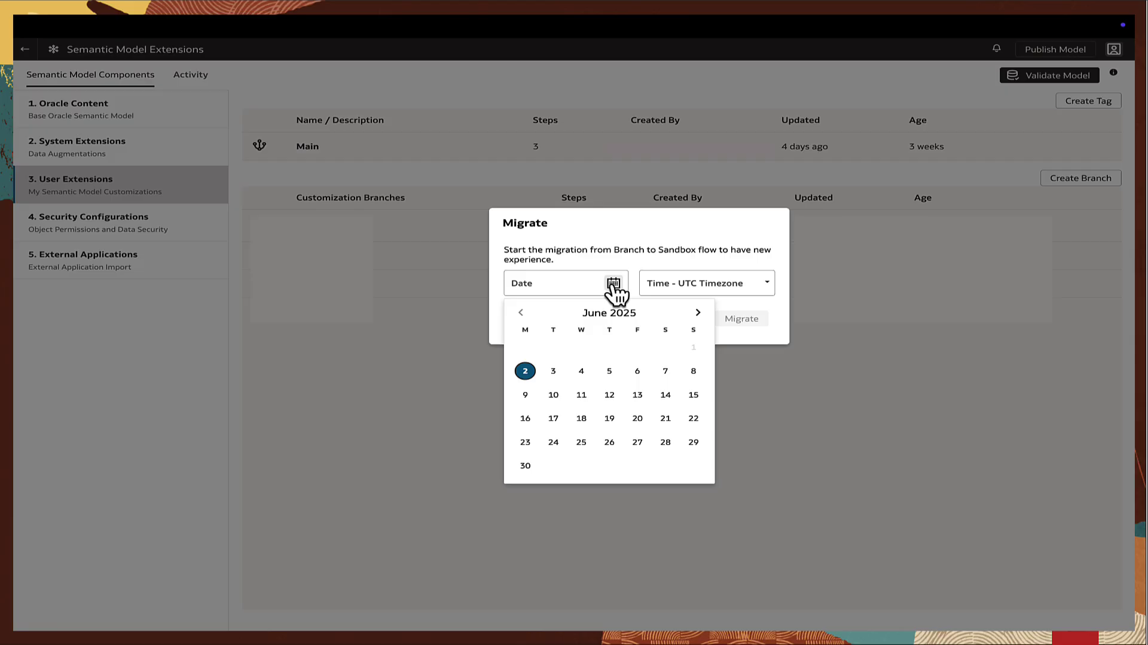
Schedule the Branch-to-Sandbox migration for 7 June 2025
left_click(665, 371)
left_click(739, 319)
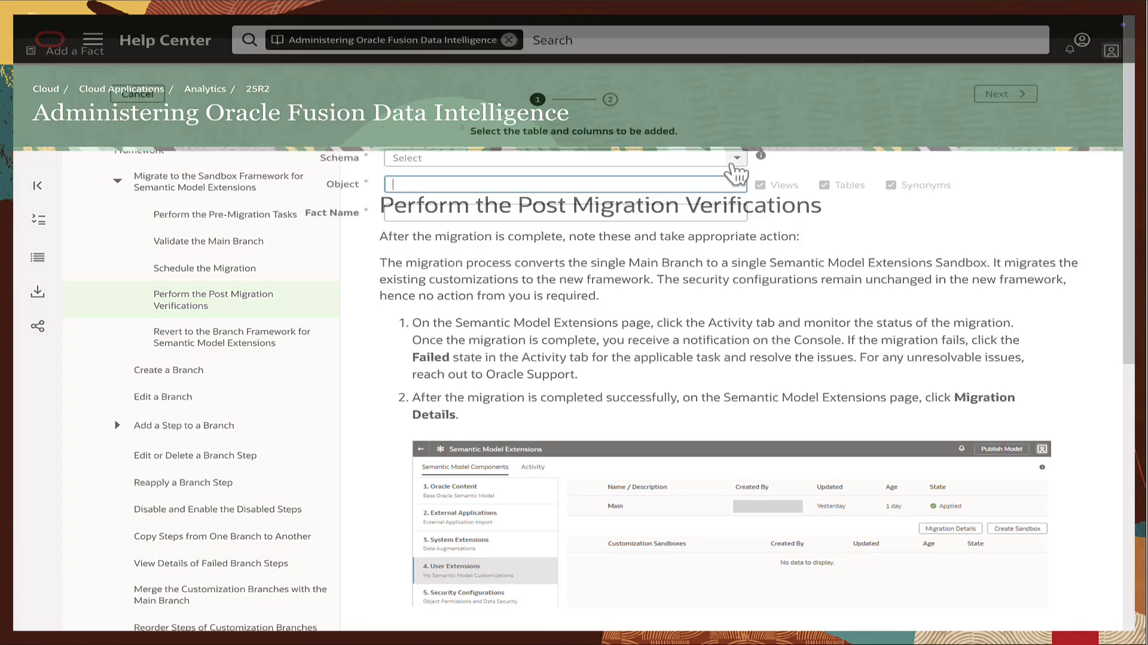
Select GGADMIN as the fact's schema and proceed to choosing the source object
left_click(591, 211)
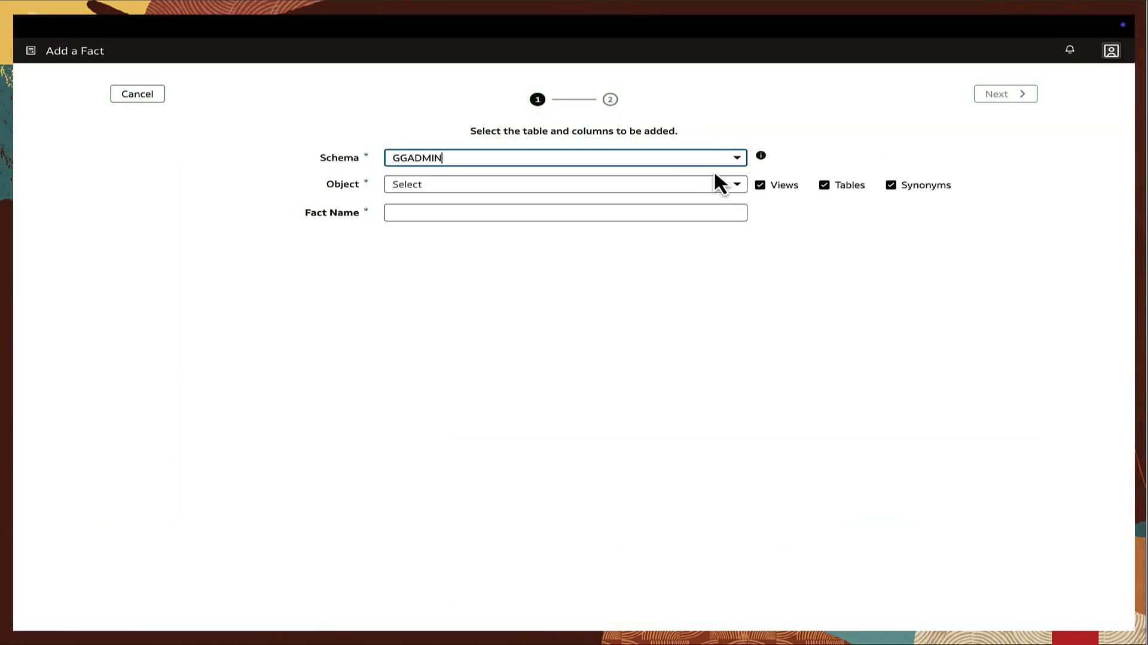
left_click(735, 185)
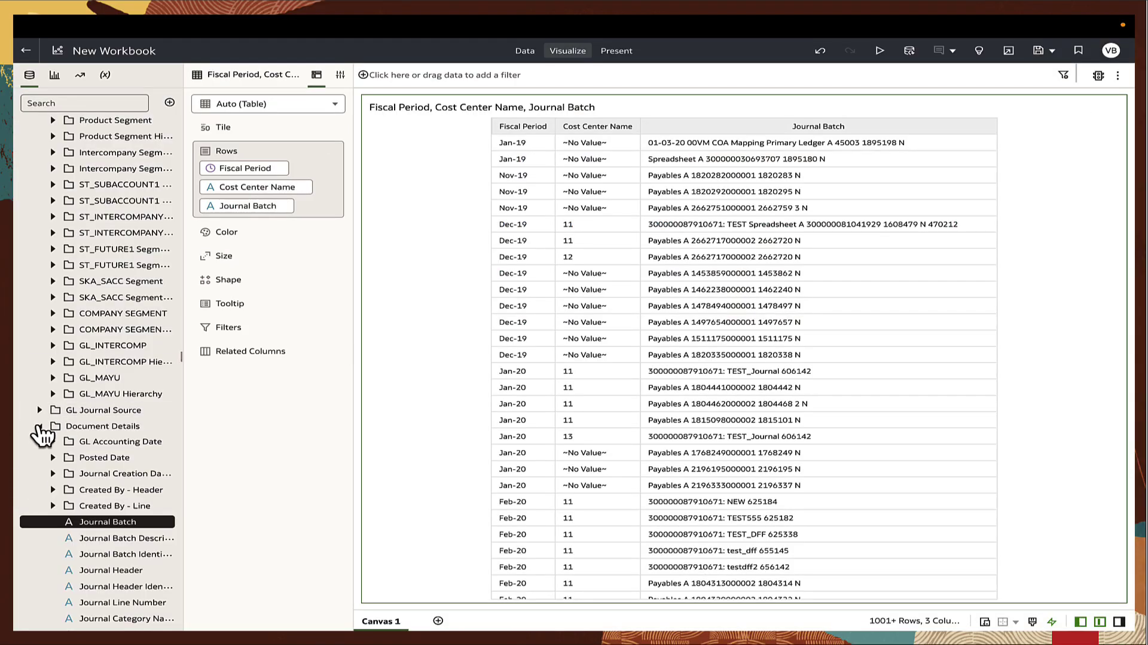
Add Net Amount from Facts - Analytics Currency > GL Detail Transactions to the table
left_click(40, 426)
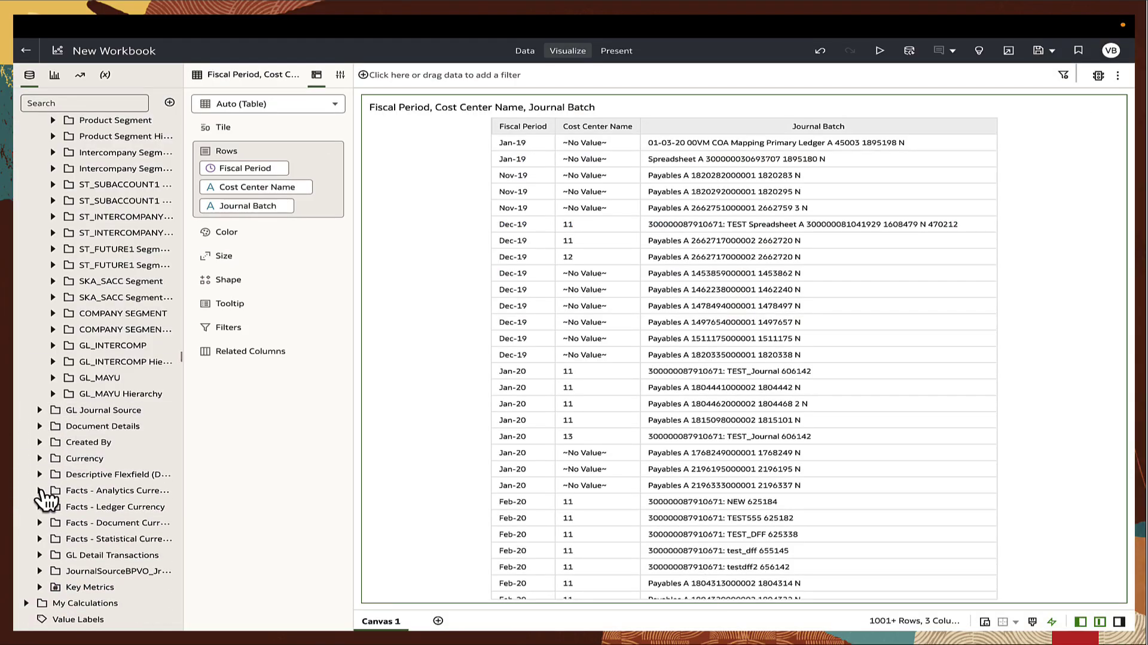
left_click(40, 490)
left_click(52, 505)
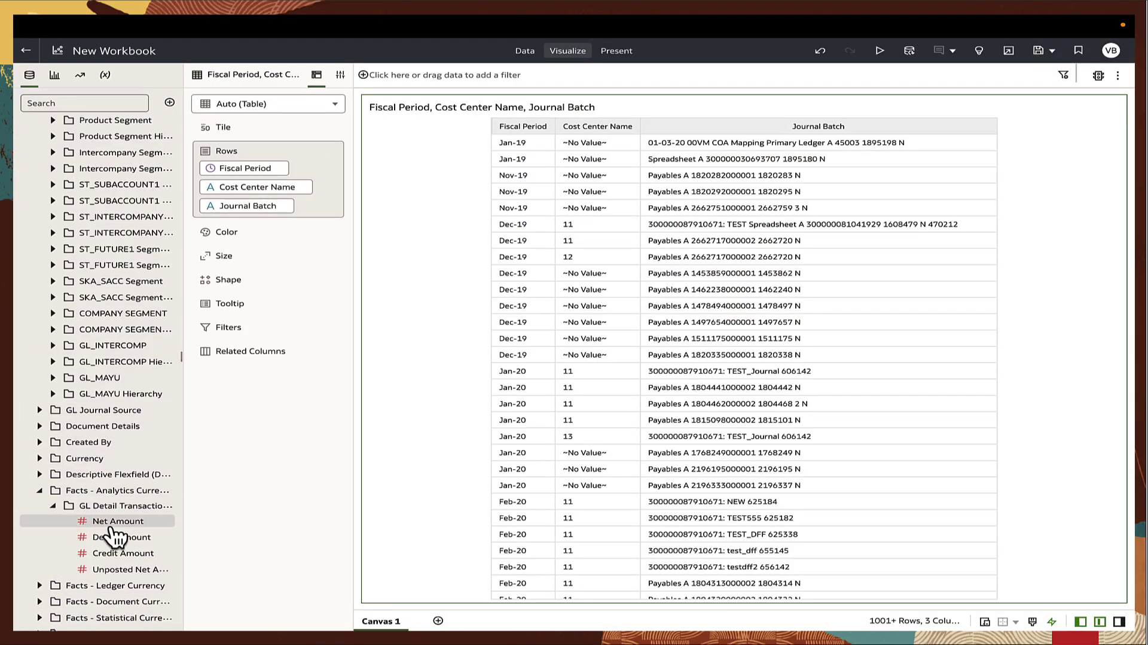
left_click_drag(111, 525, 482, 250)
Show the refreshed query Execution Log in the Developer panel, enlarged for reading
left_click(1118, 75)
left_click(1079, 267)
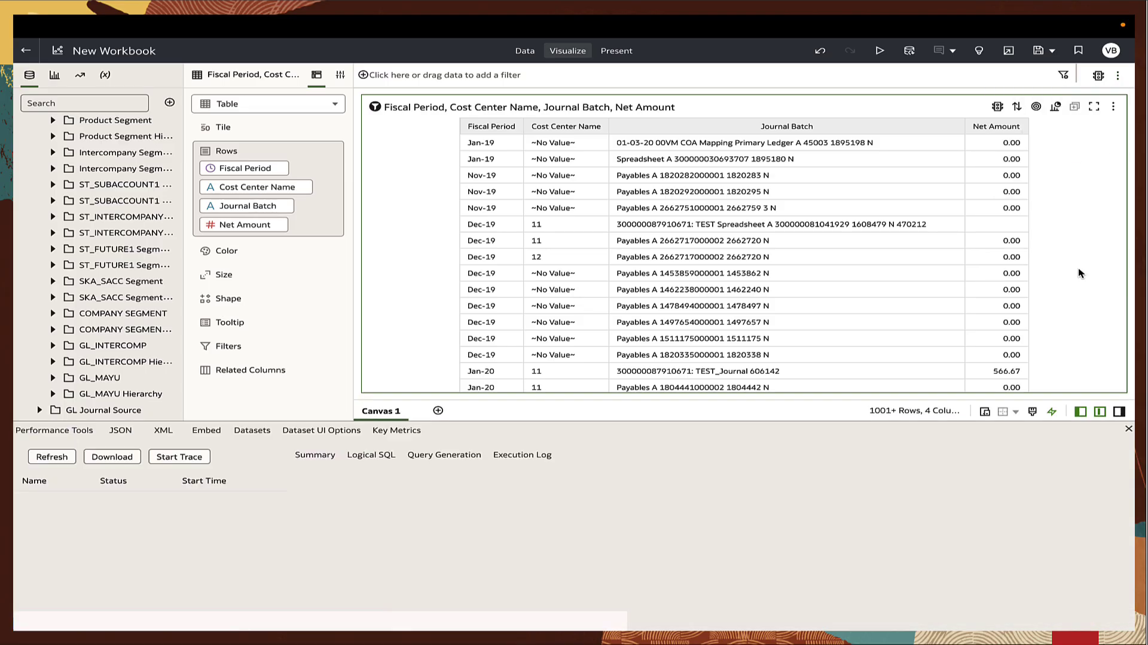
left_click(541, 456)
left_click(53, 457)
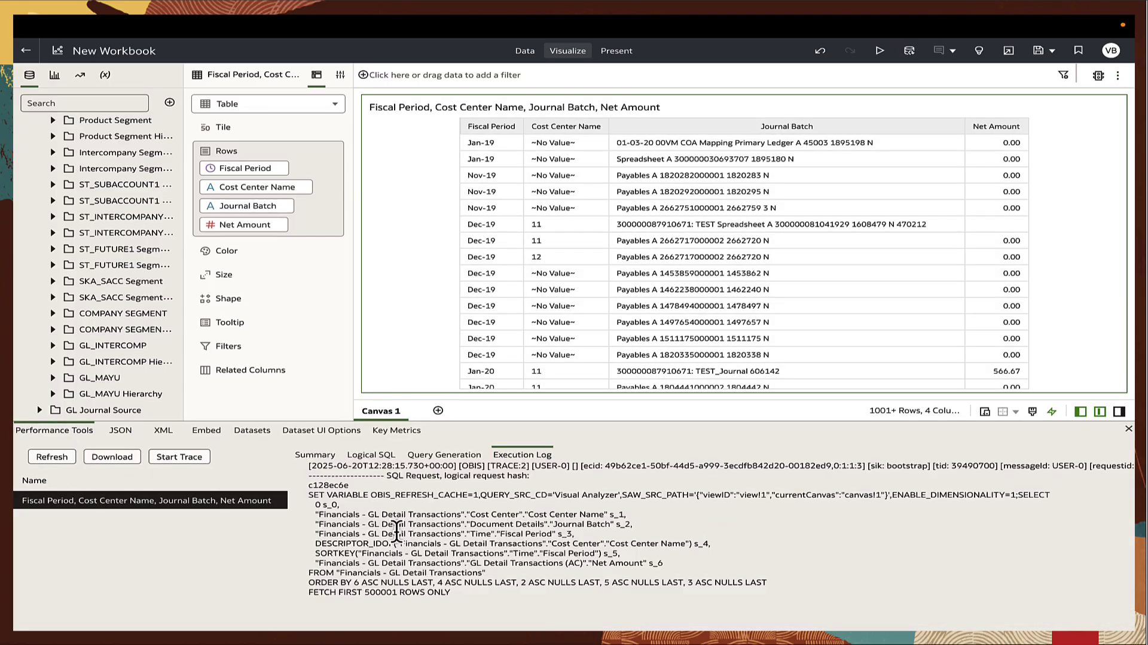
left_click_drag(504, 422, 497, 96)
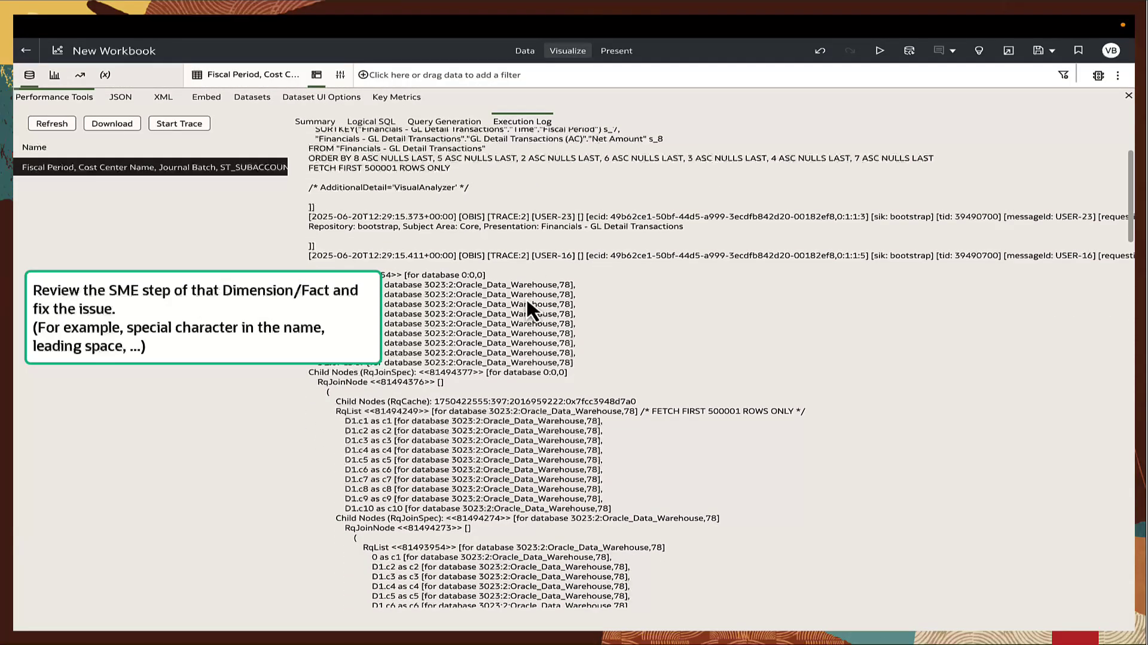
scroll(526, 297, "down", 15)
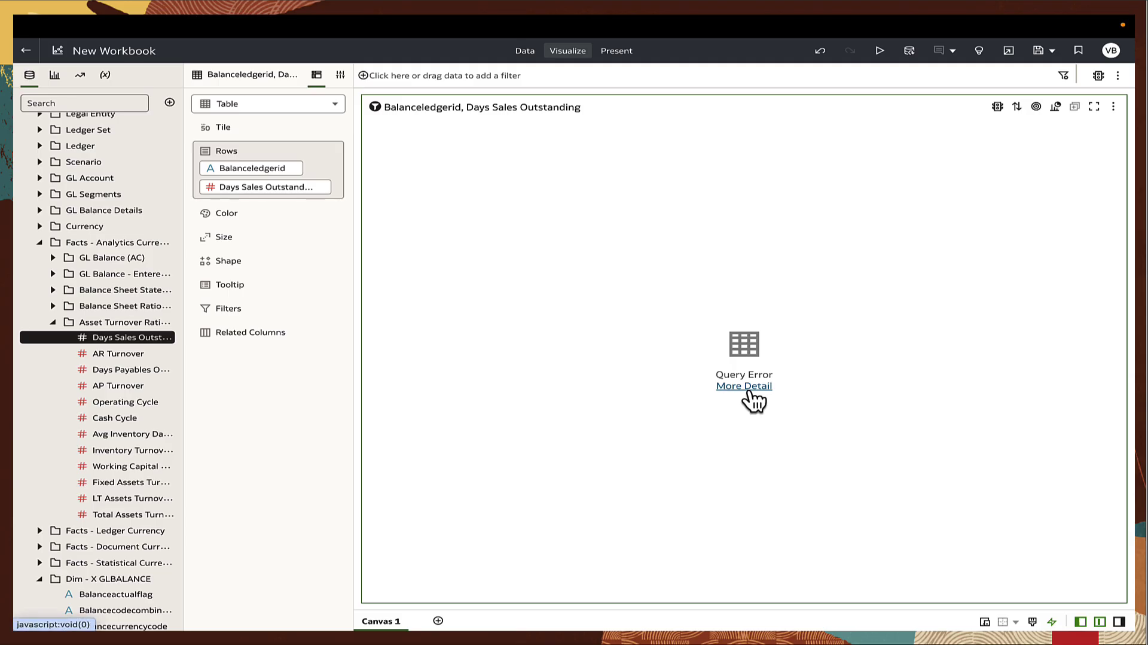
After checking the query error, add Balancecurrencycode, Balanceperiodname, Balancecodecombinationid and Balanceactualflag to GLBALANCE's Detail level
left_click(748, 388)
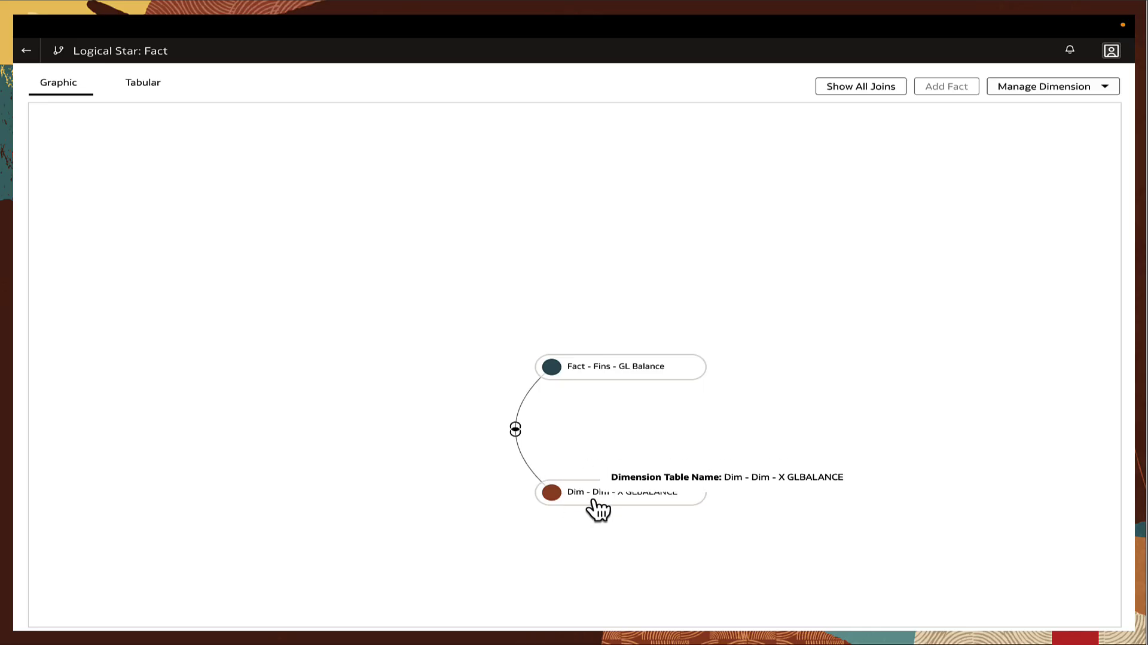
right_click(594, 499)
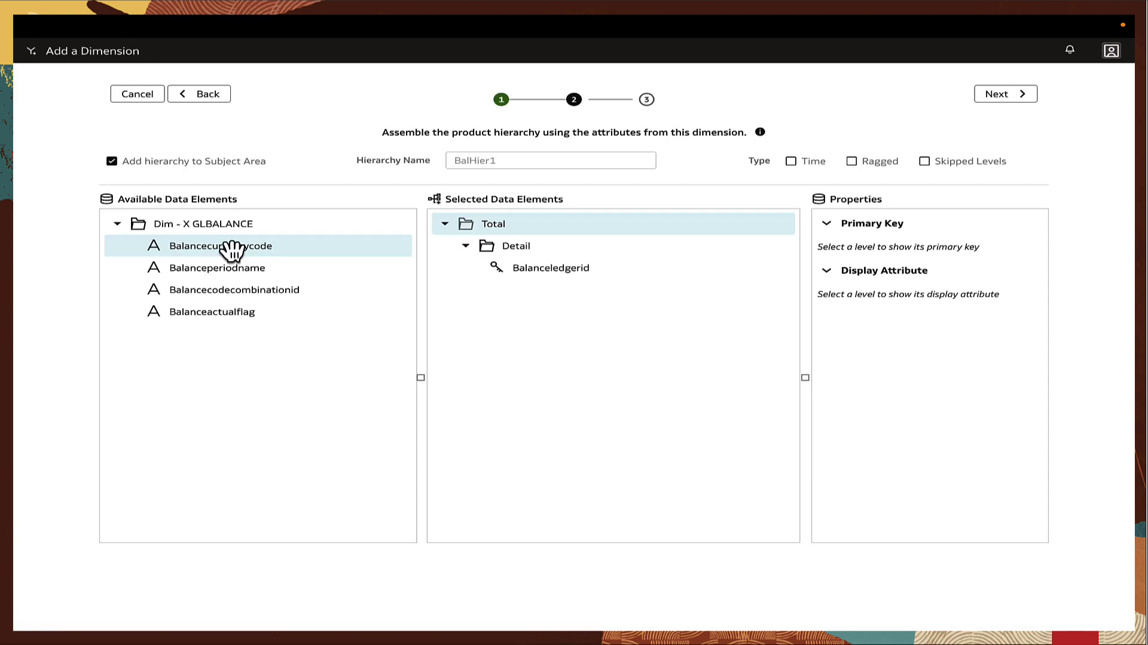
left_click_drag(232, 248, 475, 254)
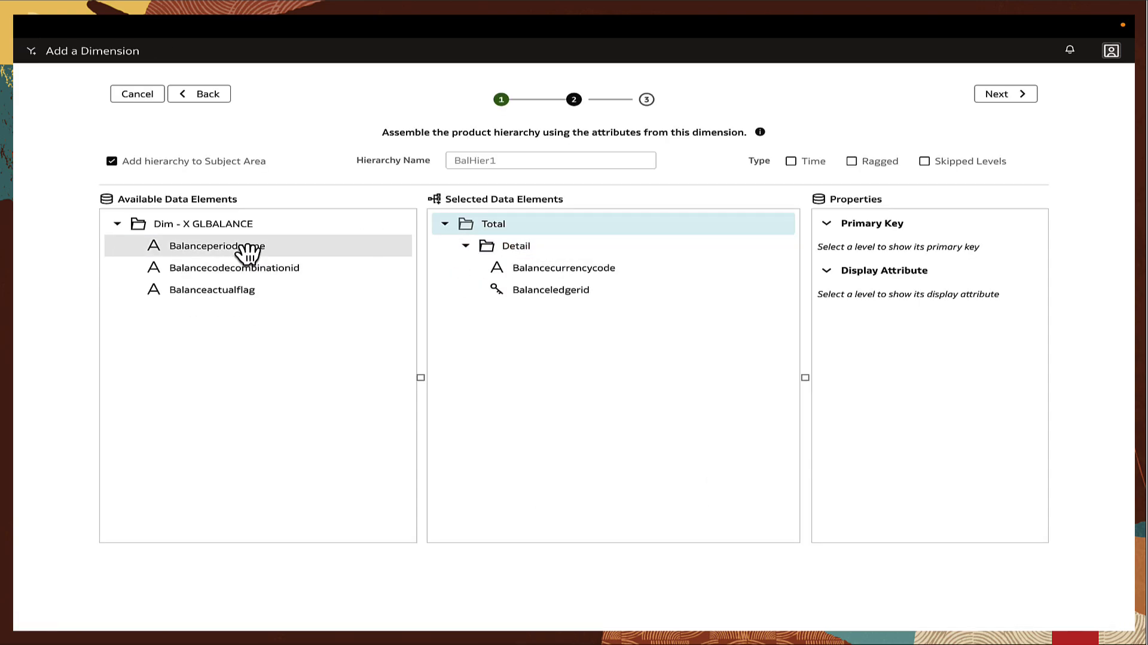
left_click_drag(243, 248, 505, 256)
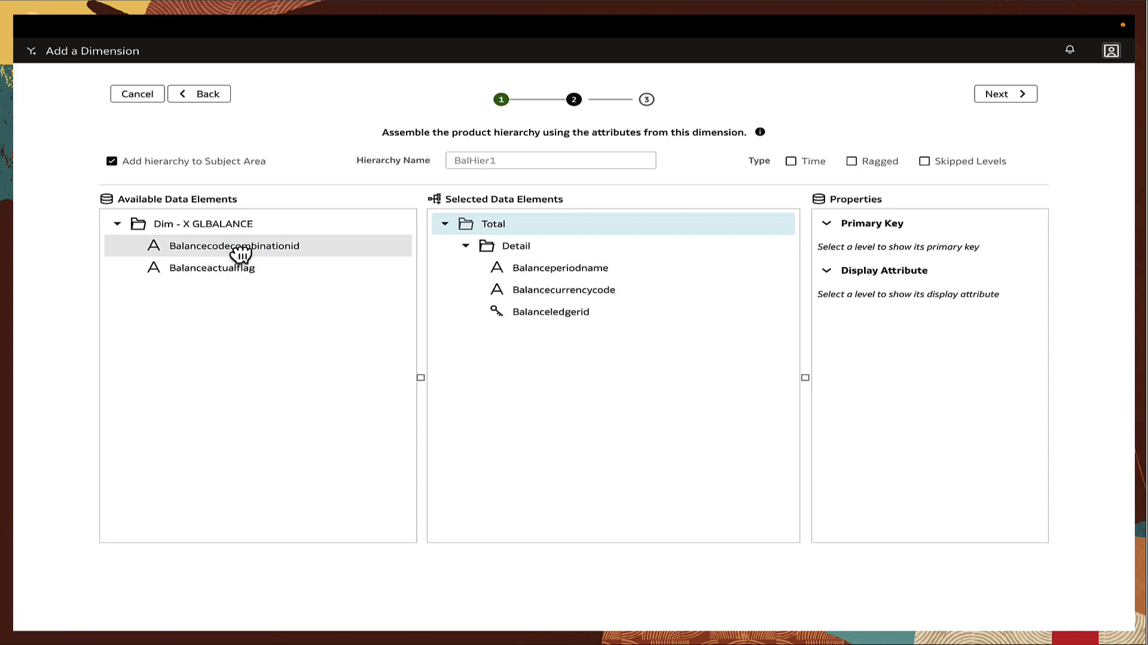
left_click_drag(238, 250, 503, 256)
left_click_drag(190, 256, 509, 248)
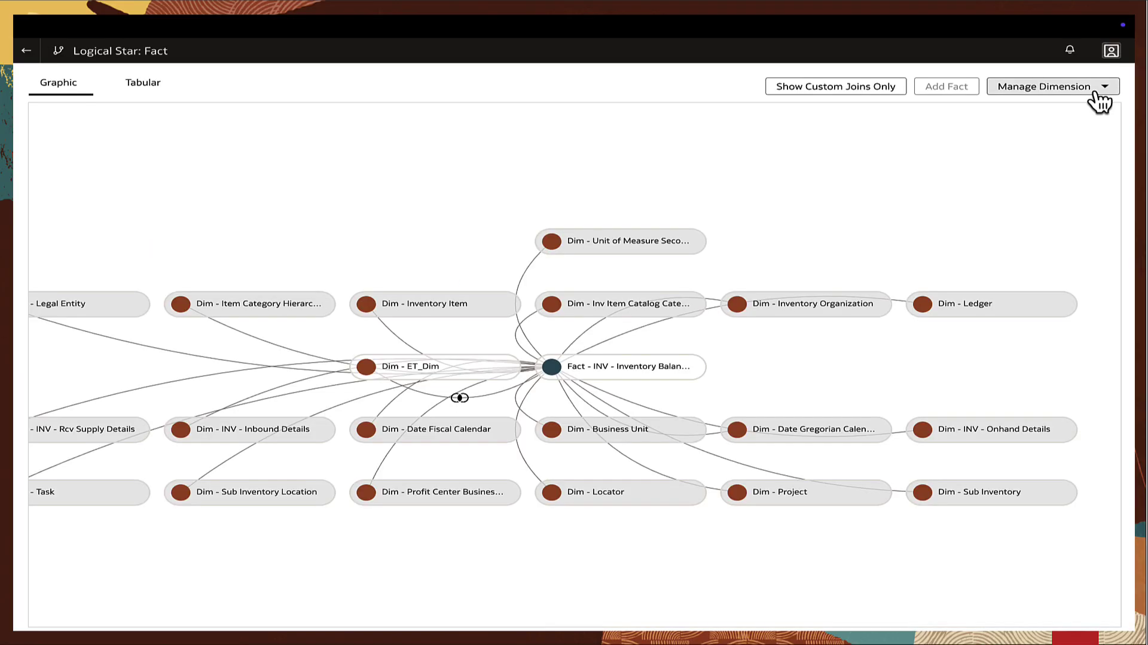
Show only custom joins and validate the inventory balance fact to Dim - ET_Dim join expression
left_click(864, 90)
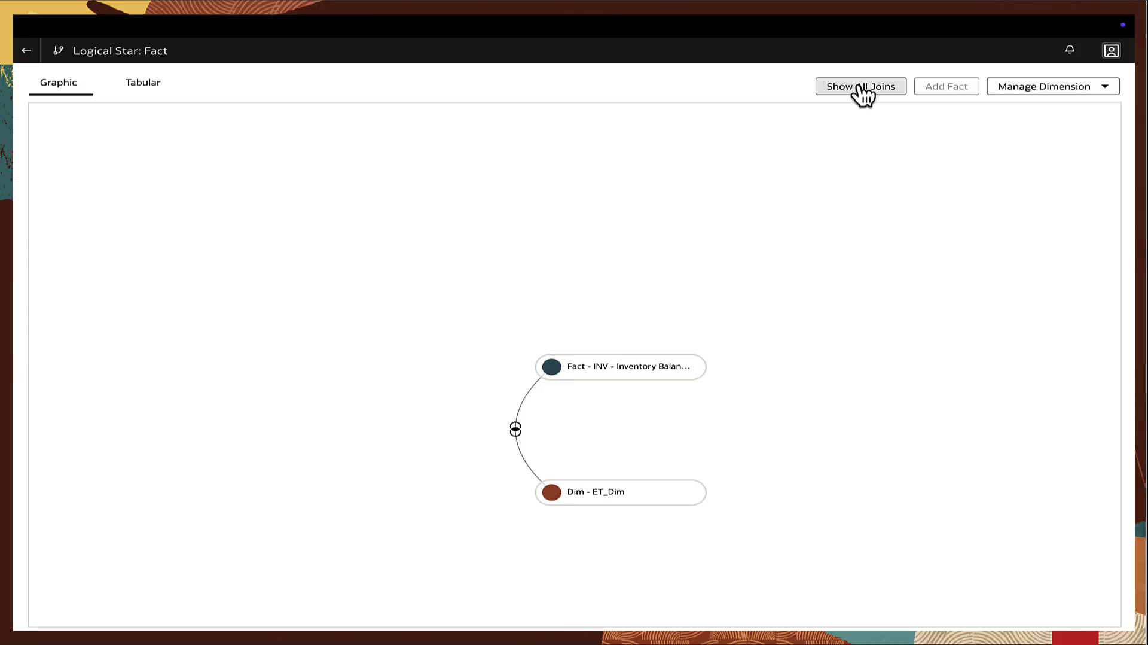
left_click(516, 429)
left_click(566, 441)
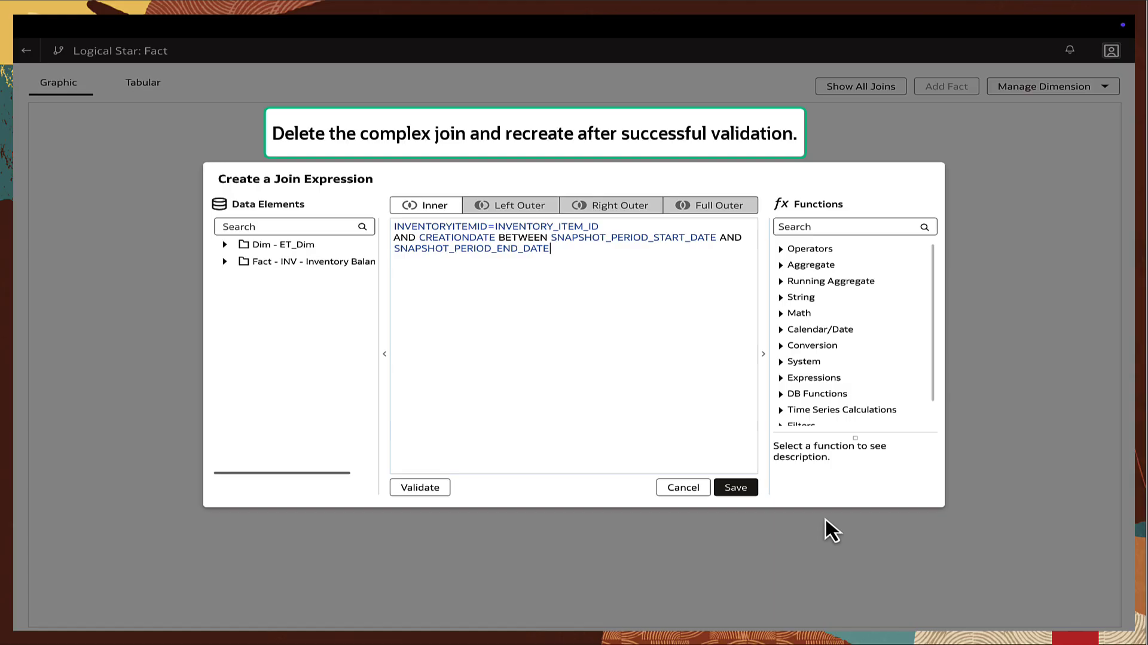
left_click(438, 490)
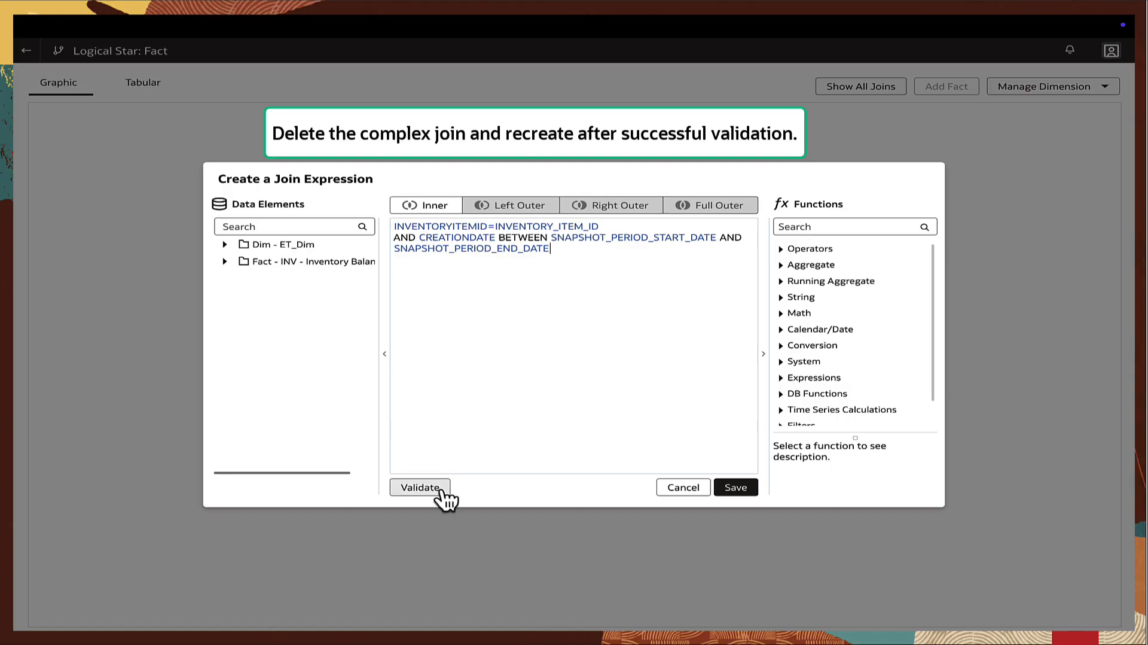
Save the validated Dim - ET_Dim join expression, closing the join dialog
left_click(736, 490)
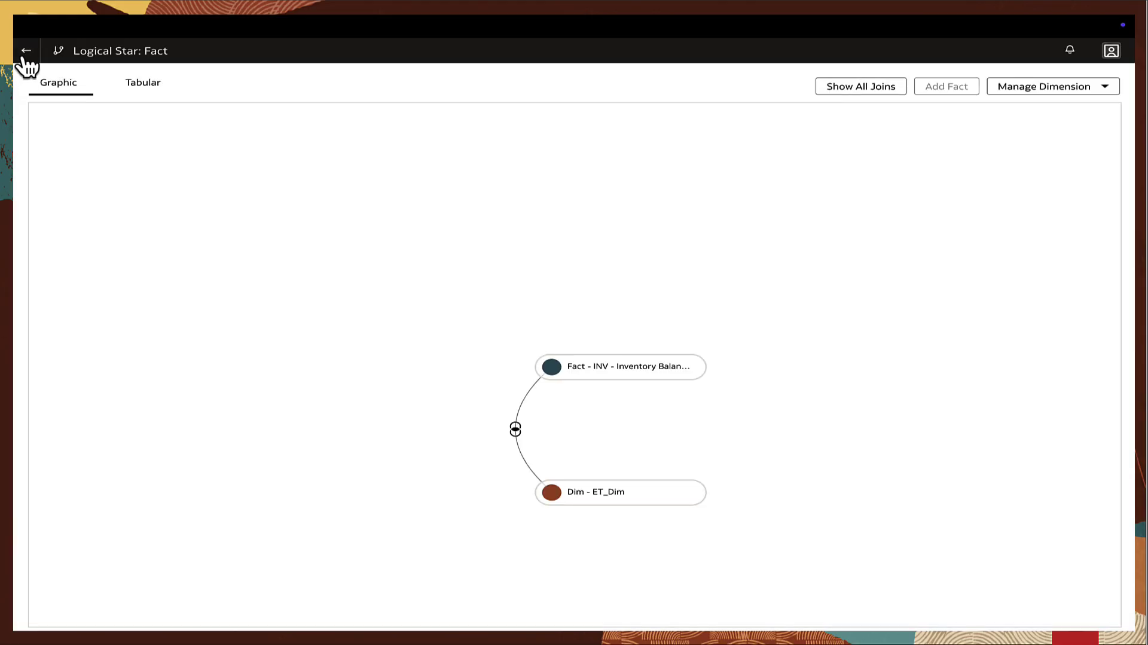